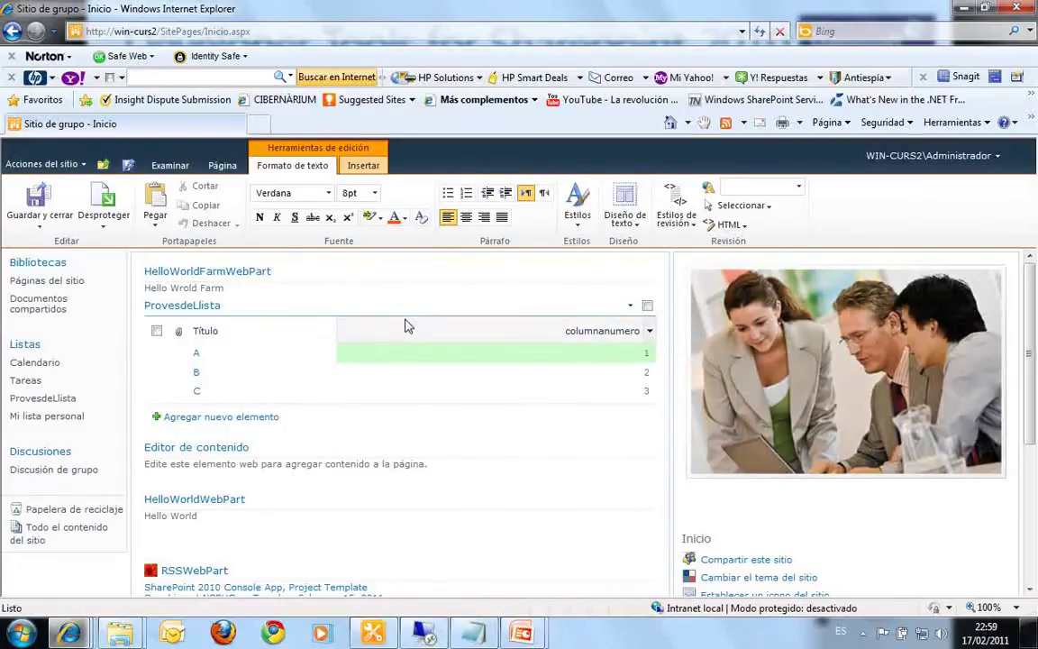
Open the properties of the ProvesdeLlista web part on the home page for editing.
left_click(630, 305)
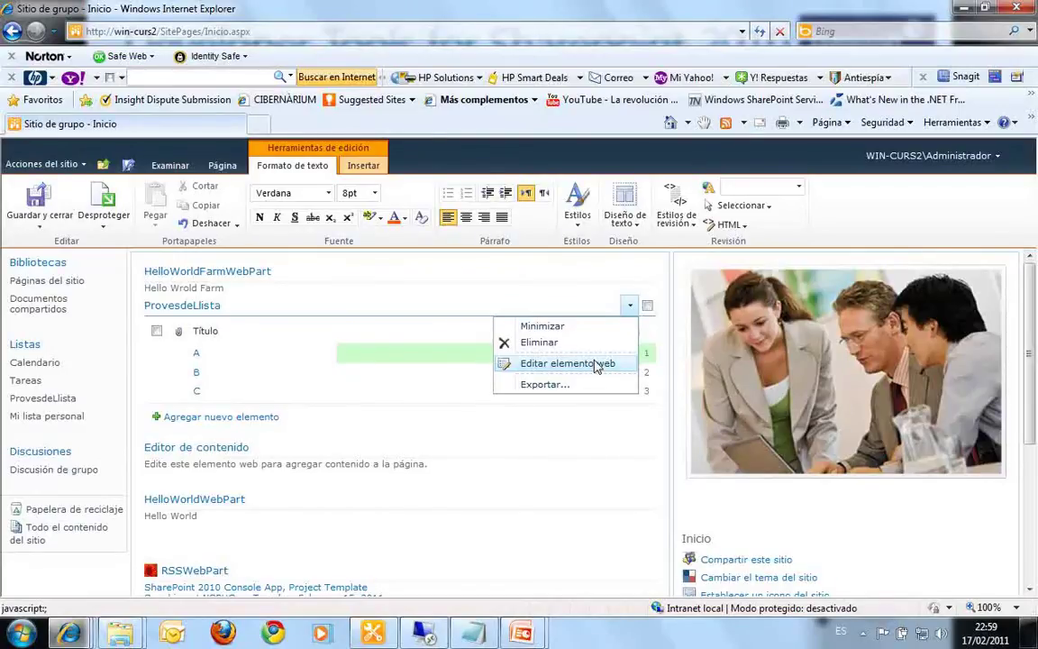
left_click(595, 364)
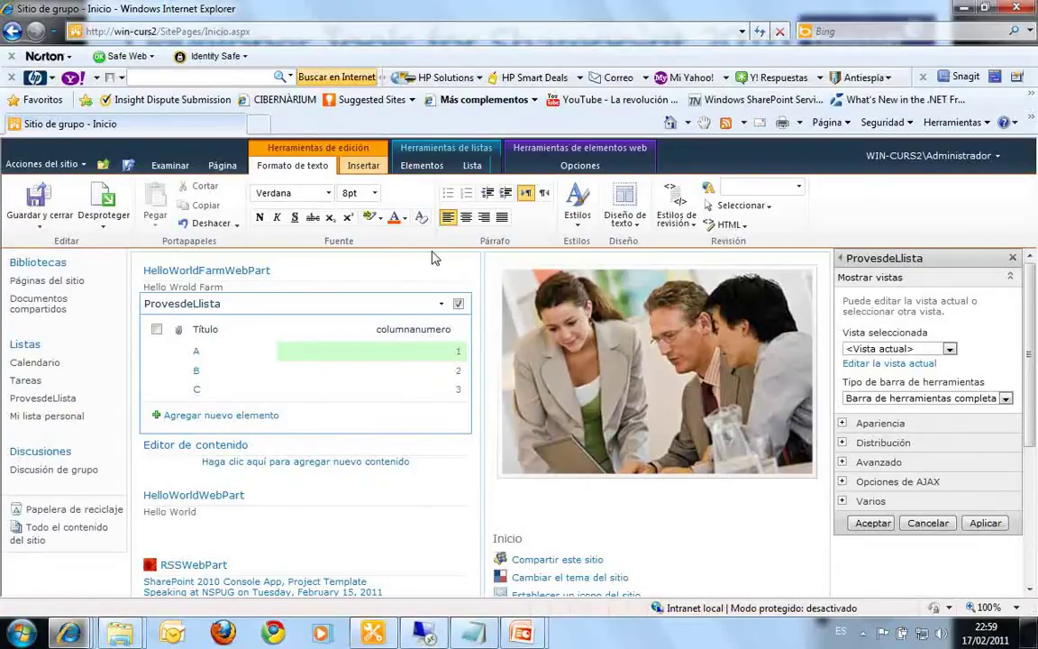
Browse the insertable web parts by category, including Colaboración social, Custom, Formularios and Resumen de contenido.
left_click(361, 168)
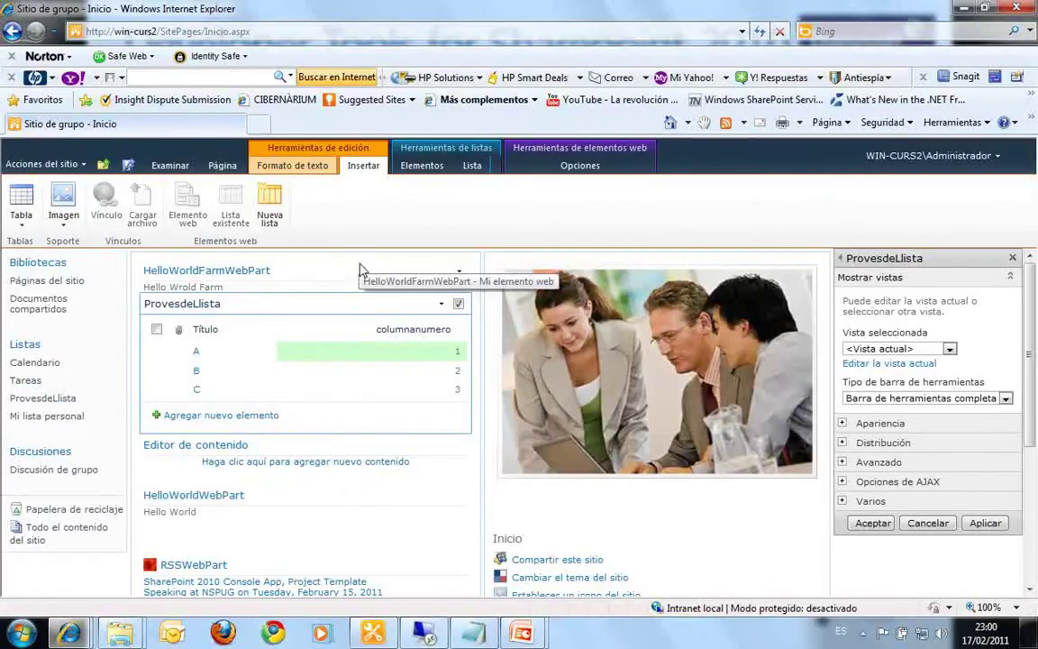
left_click(187, 209)
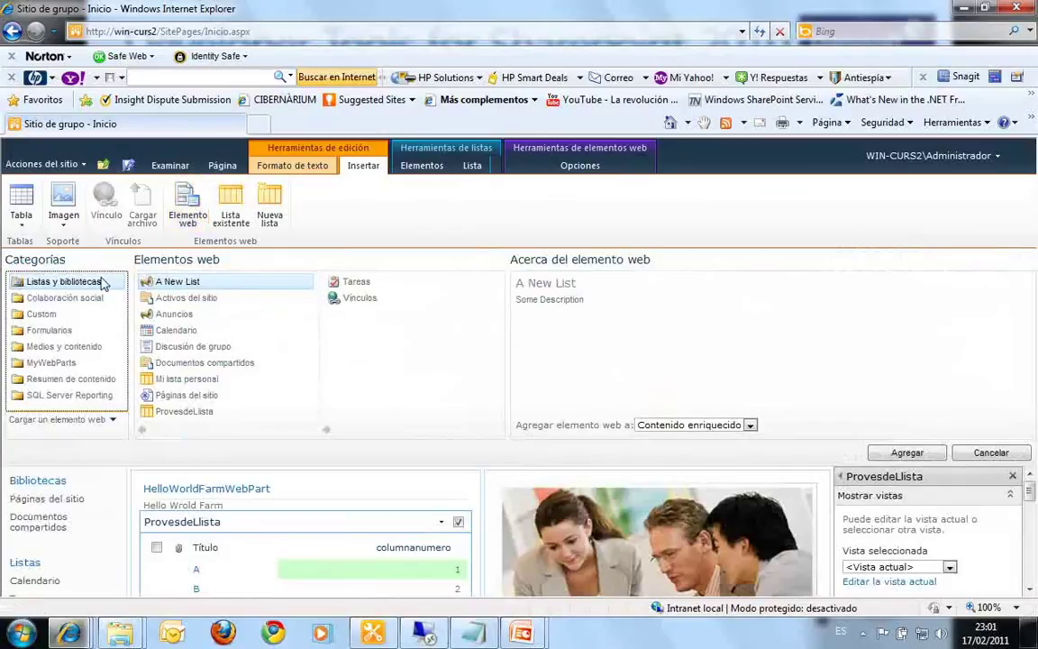
left_click(72, 299)
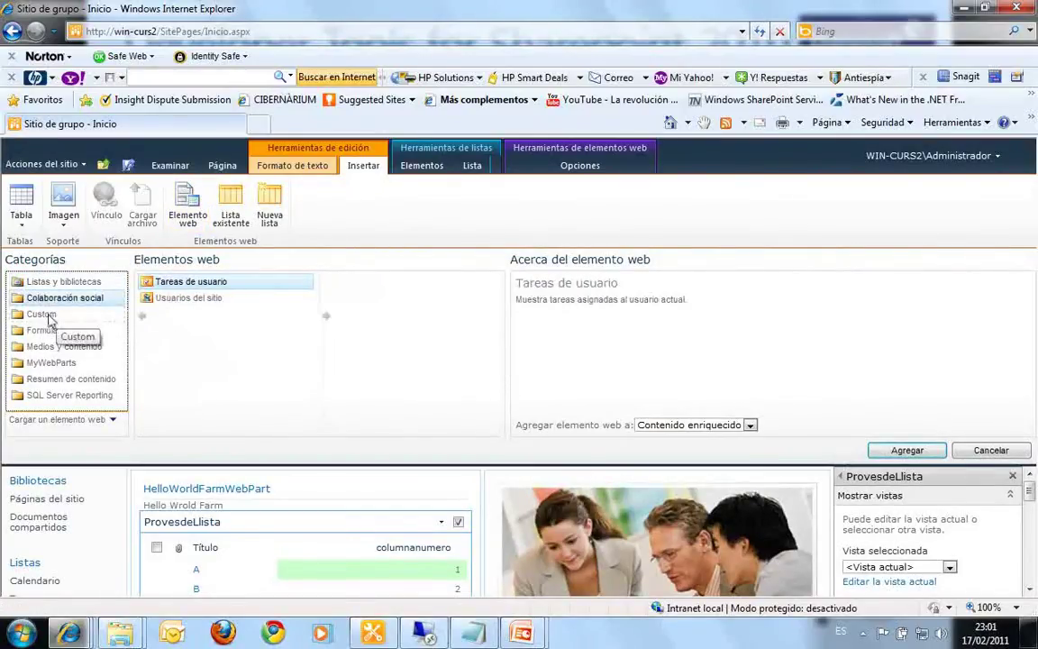
left_click(48, 317)
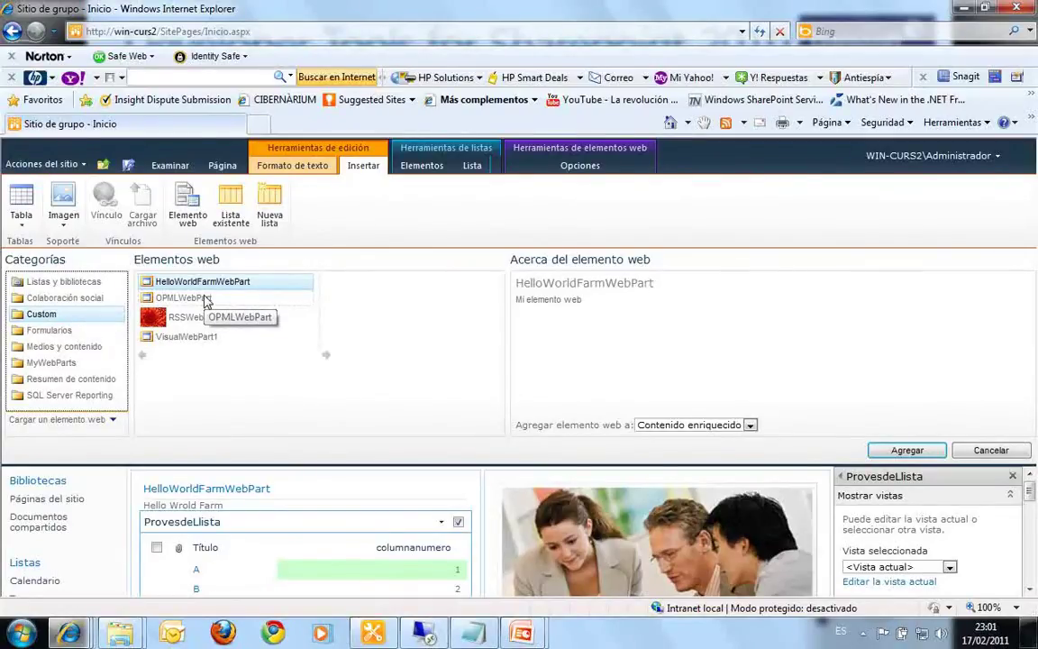
left_click(59, 330)
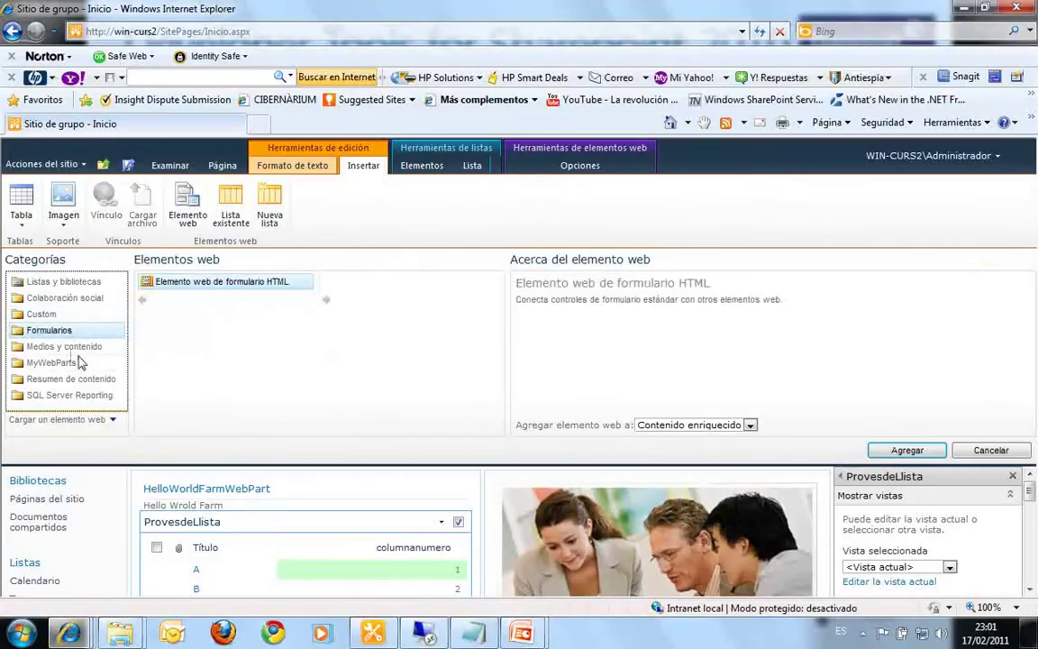
left_click(63, 378)
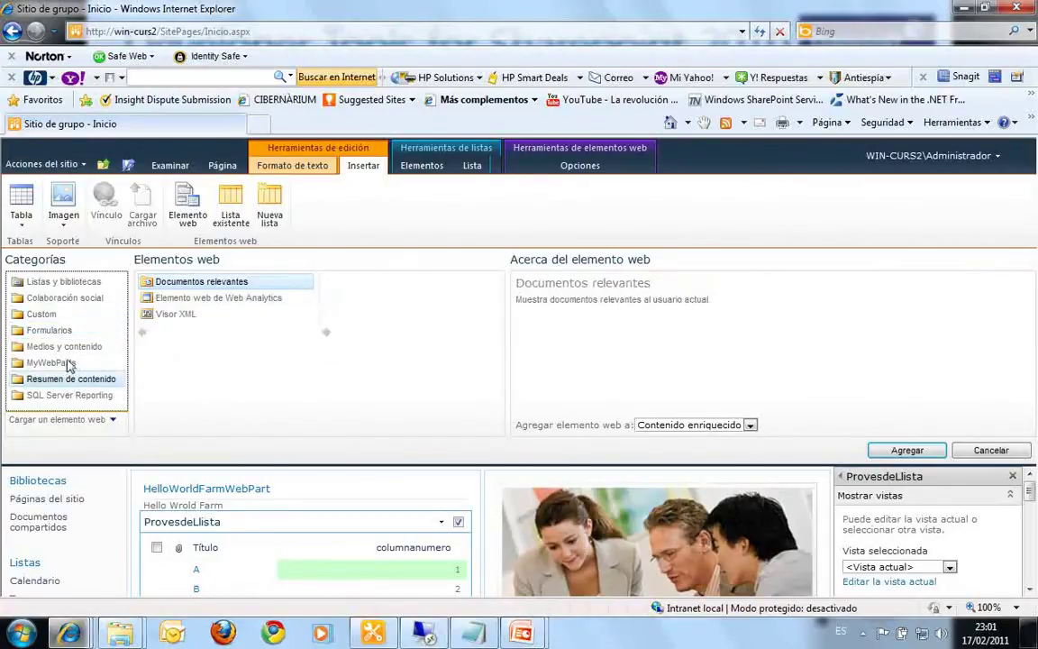
left_click(54, 300)
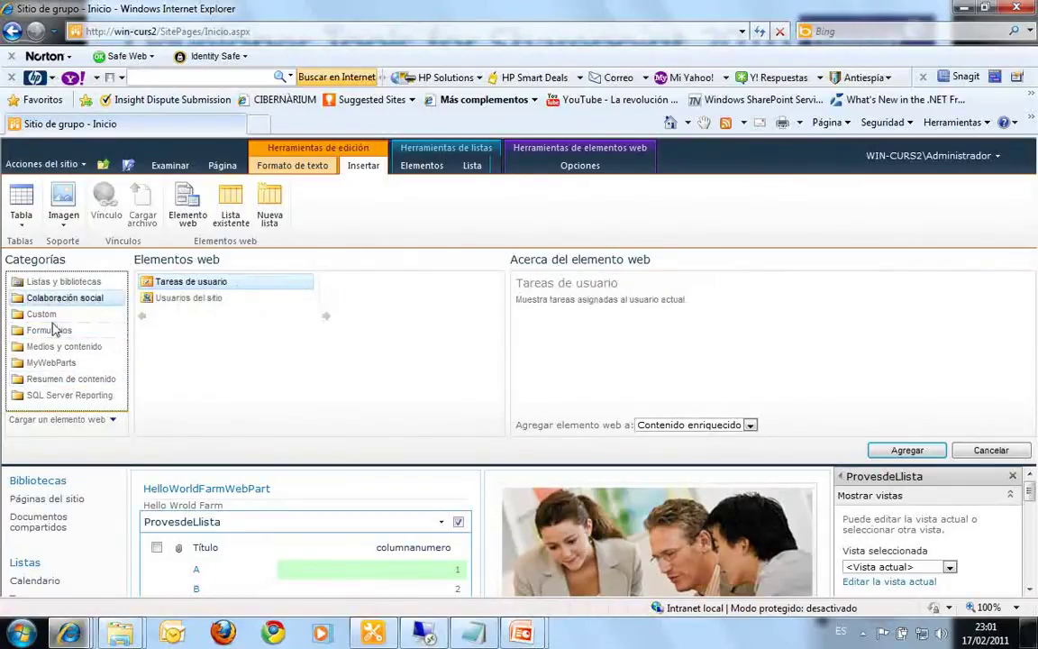
Preview OPMLWebPart and RSSWebPart in the Custom category and close the web part gallery without adding anything.
left_click(47, 315)
left_click(185, 298)
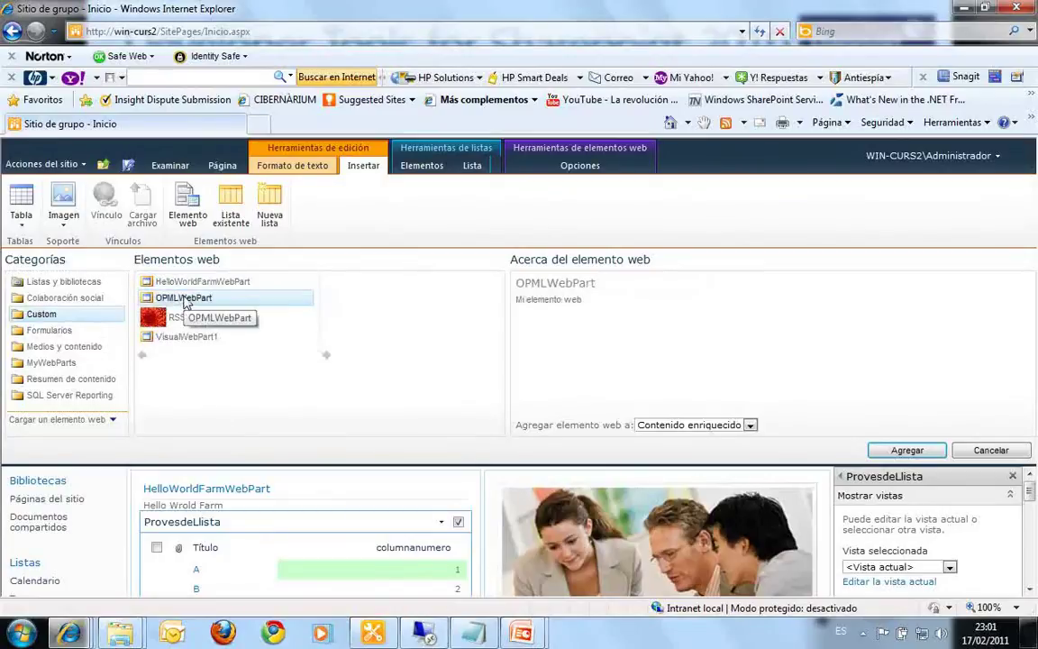
left_click(192, 319)
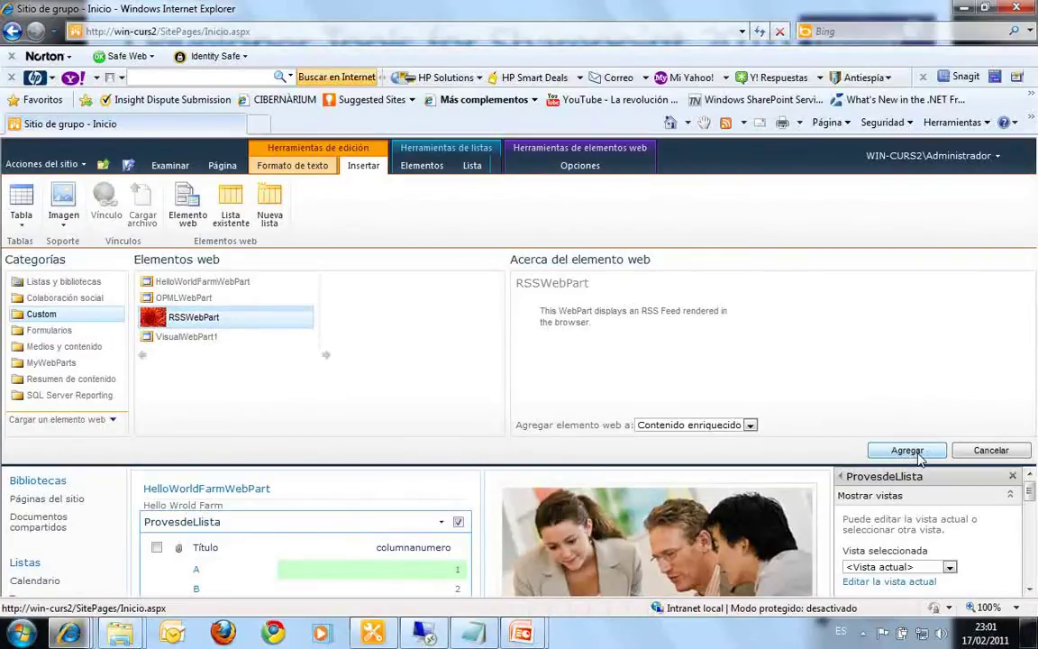
left_click(992, 452)
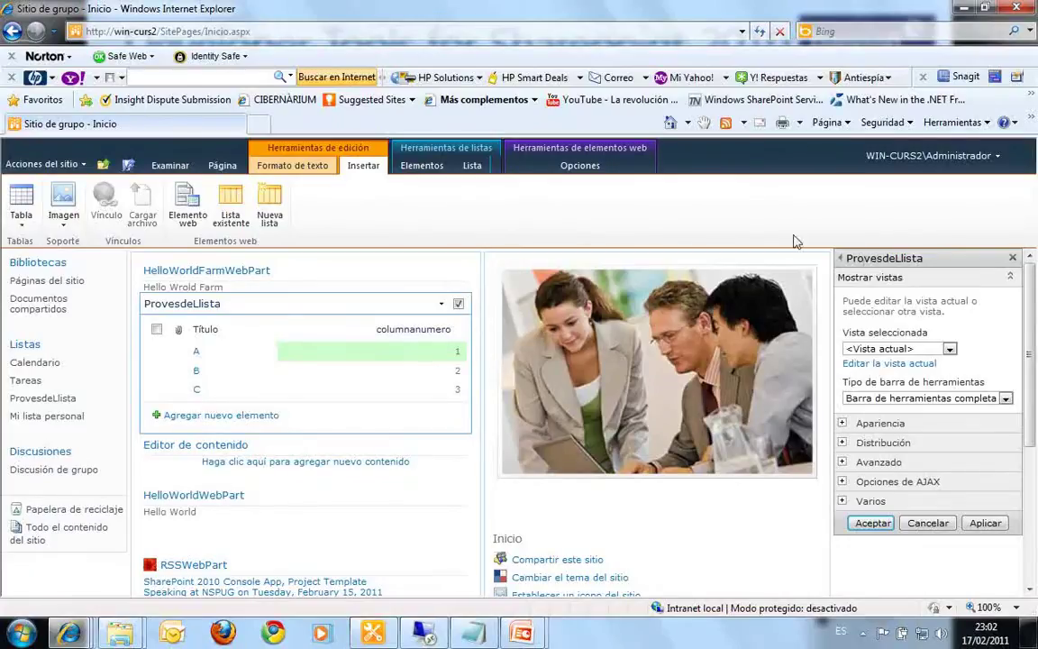
Switch to SharePoint Designer and review the site's workflows and the settings and columns of Mi lista personal.
left_click(373, 633)
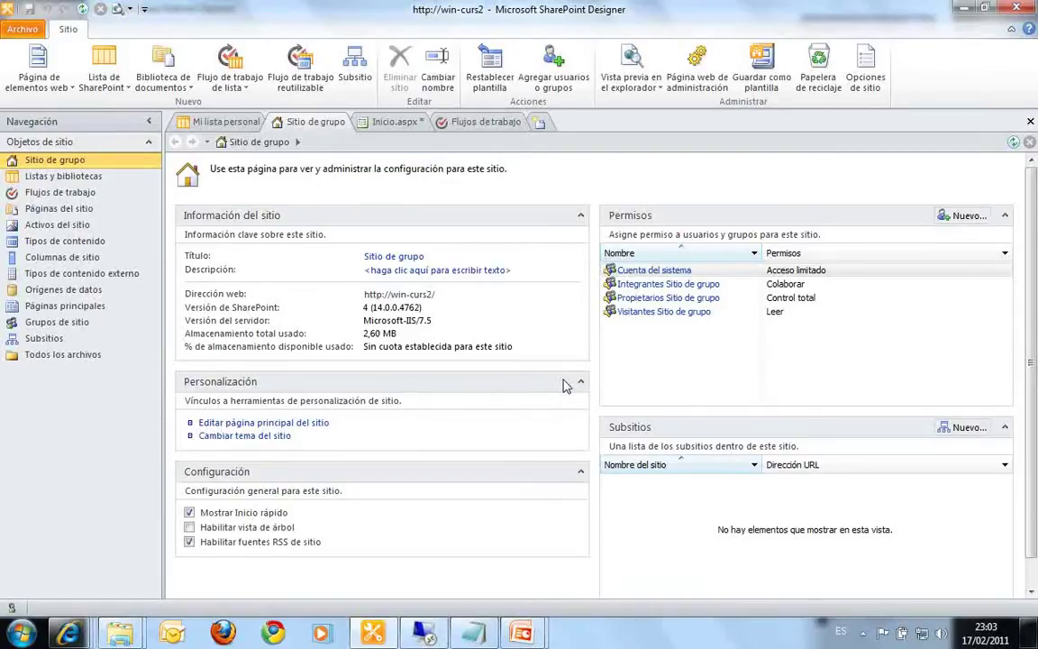
left_click(88, 194)
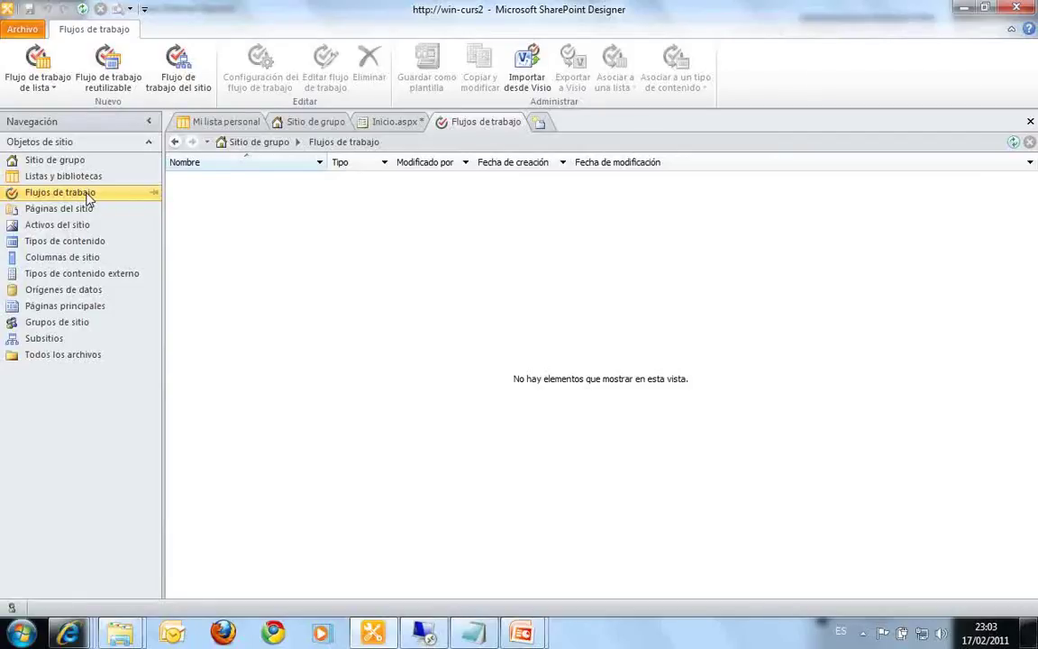
left_click(209, 121)
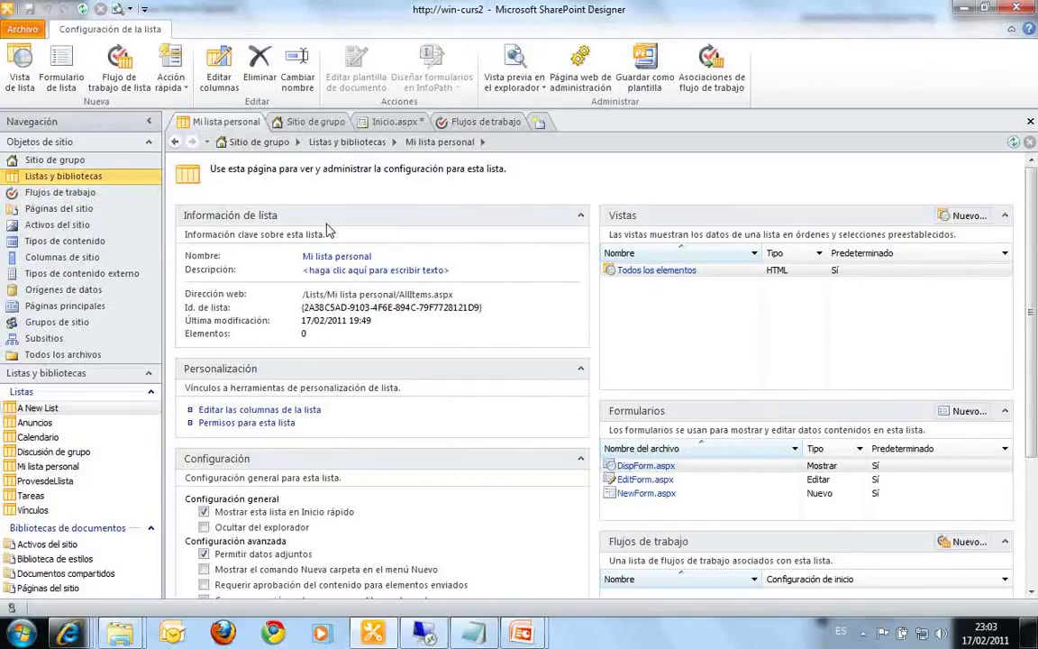
left_click(271, 410)
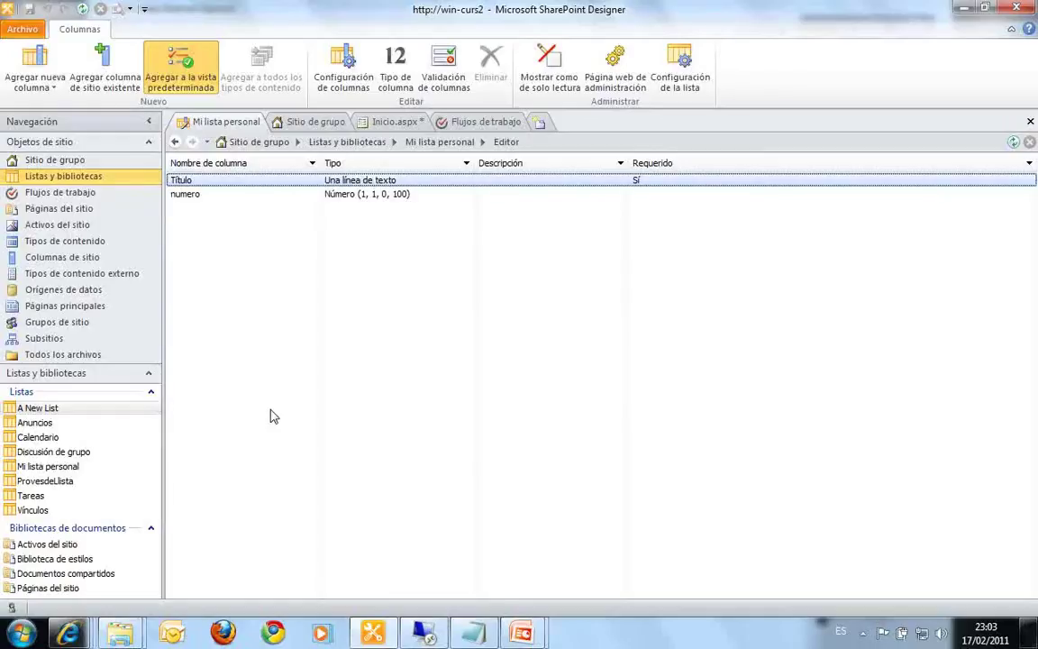
left_click(175, 142)
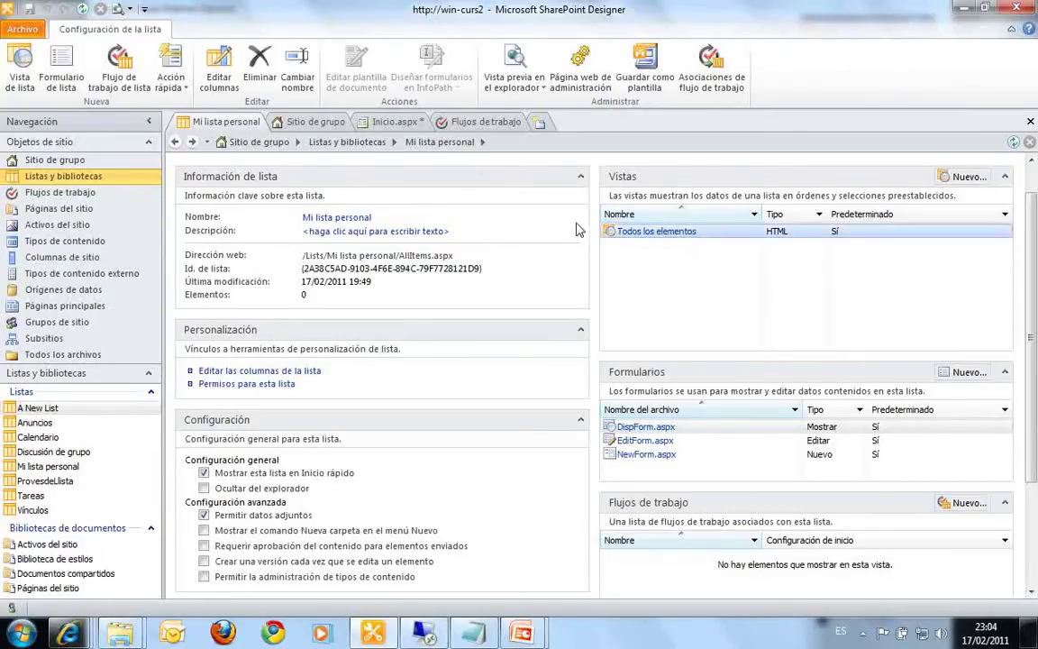
Insert a data view of Mi lista personal into Inicio.aspx, directly below the ProvesdeLlista list view.
left_click(408, 124)
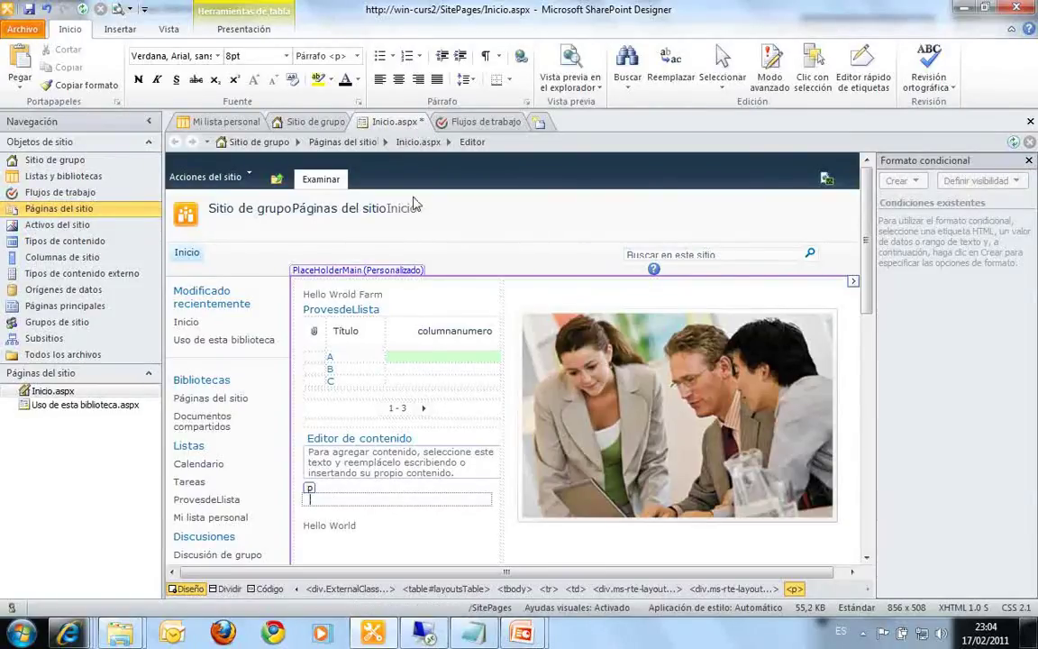
left_click(120, 29)
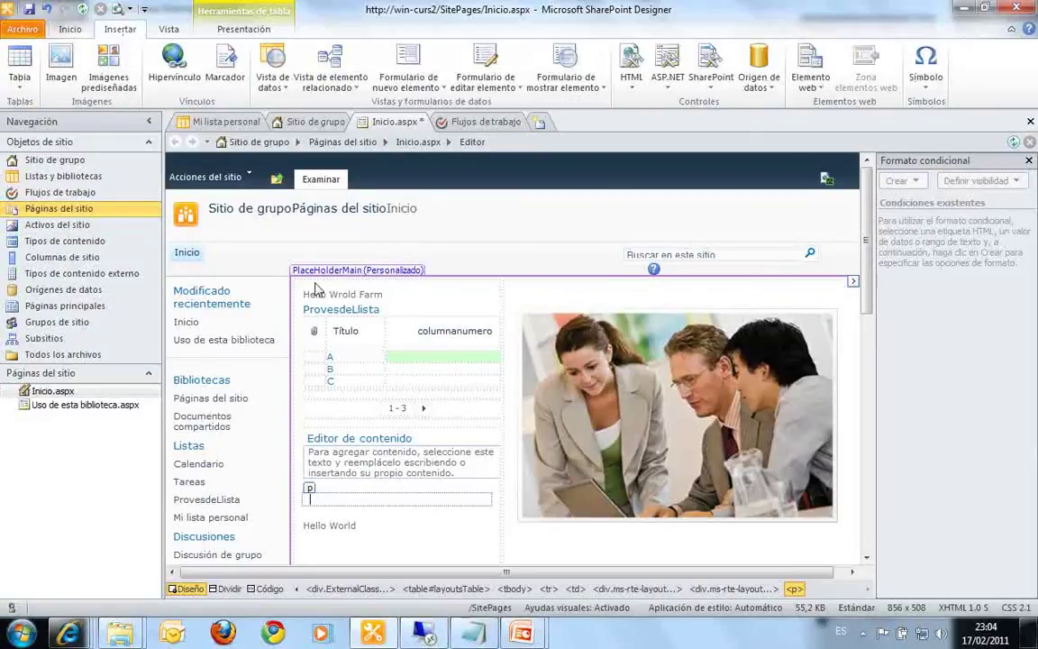
left_click(396, 334)
left_click(429, 323)
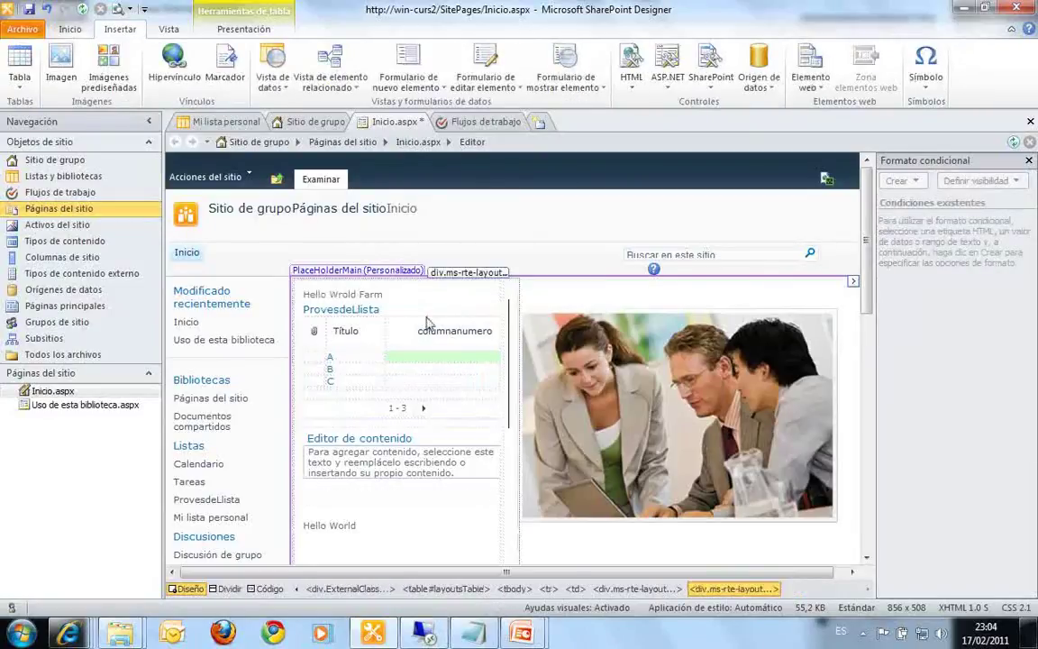
left_click(272, 80)
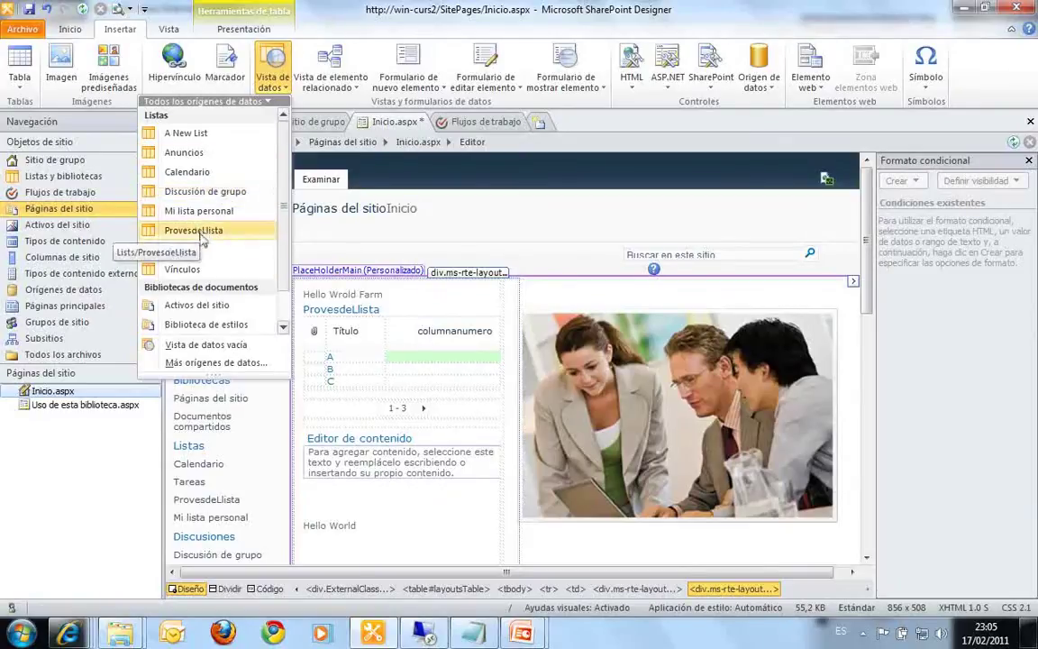
left_click(197, 214)
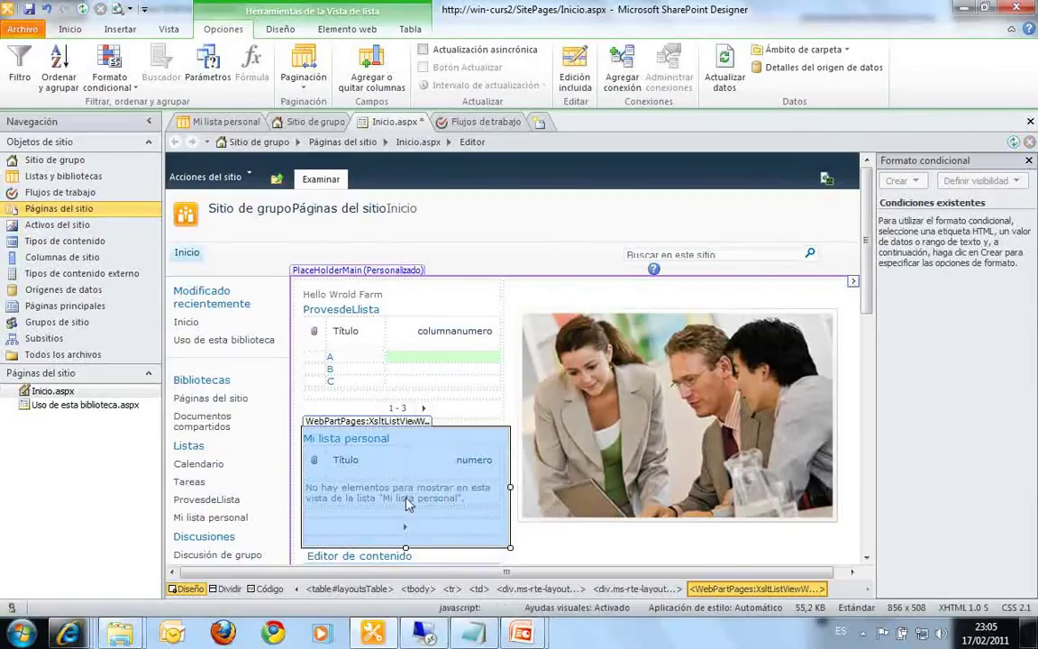
Examine the conditional formatting and view style options for the Mi lista personal list view.
left_click(455, 507)
left_click(110, 79)
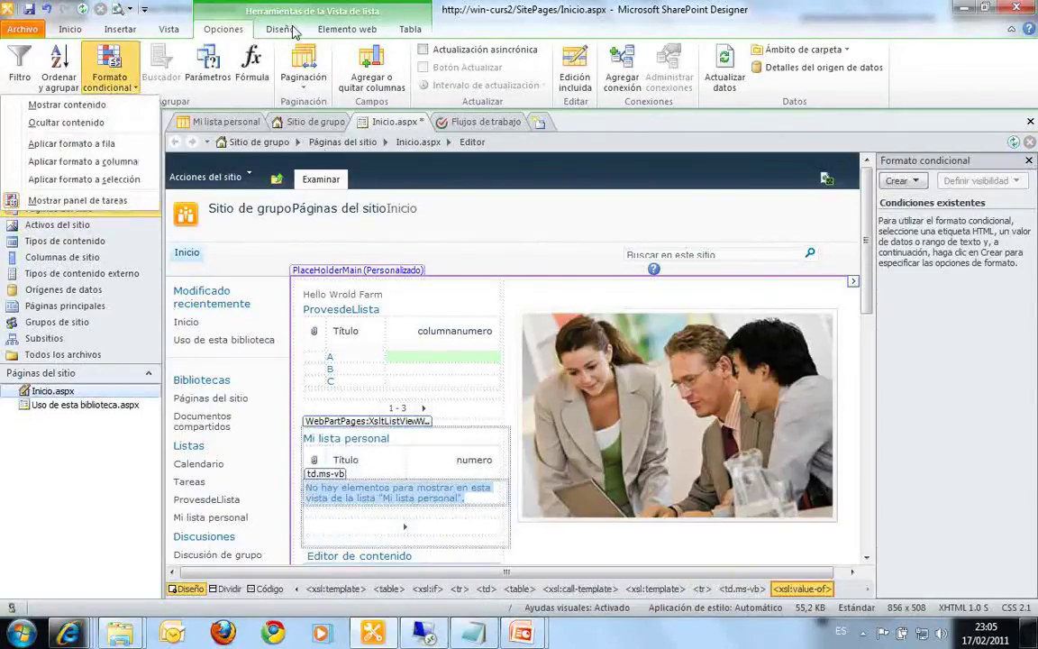
left_click(263, 34)
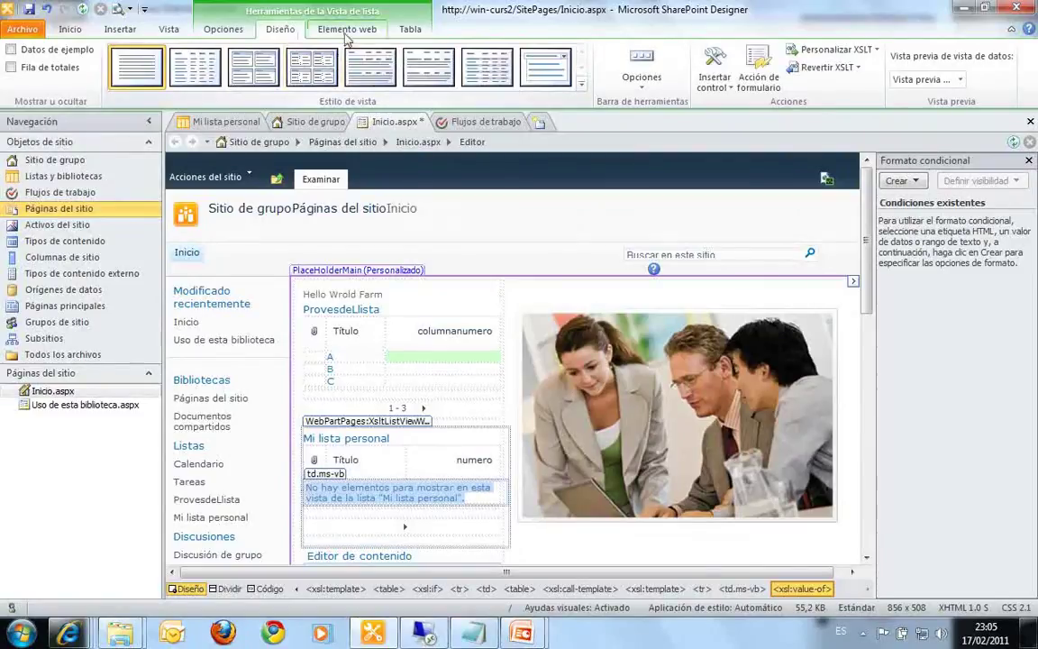
Review the Integrantes Sitio de grupo group and the site's complete file list, ending on the Sitio de grupo overview.
left_click(72, 325)
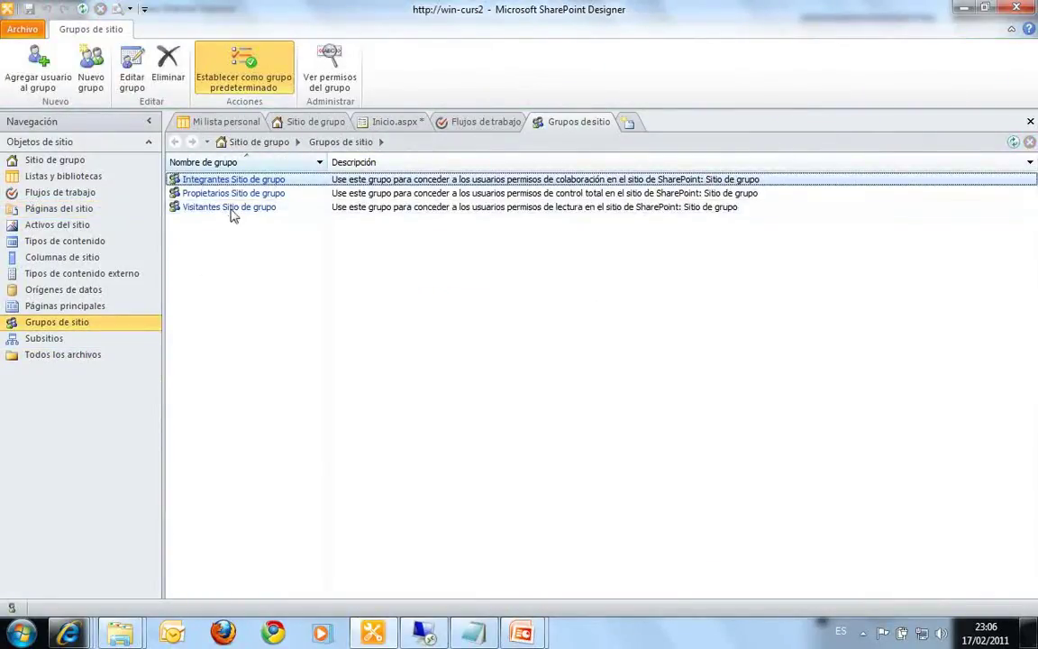
left_click(233, 181)
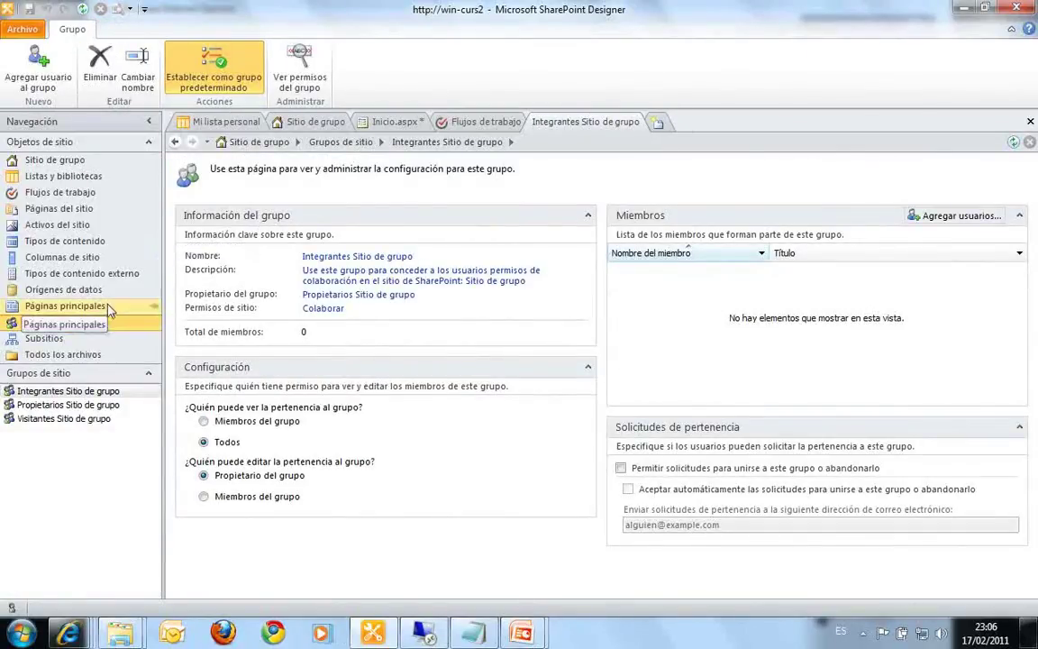
left_click(86, 354)
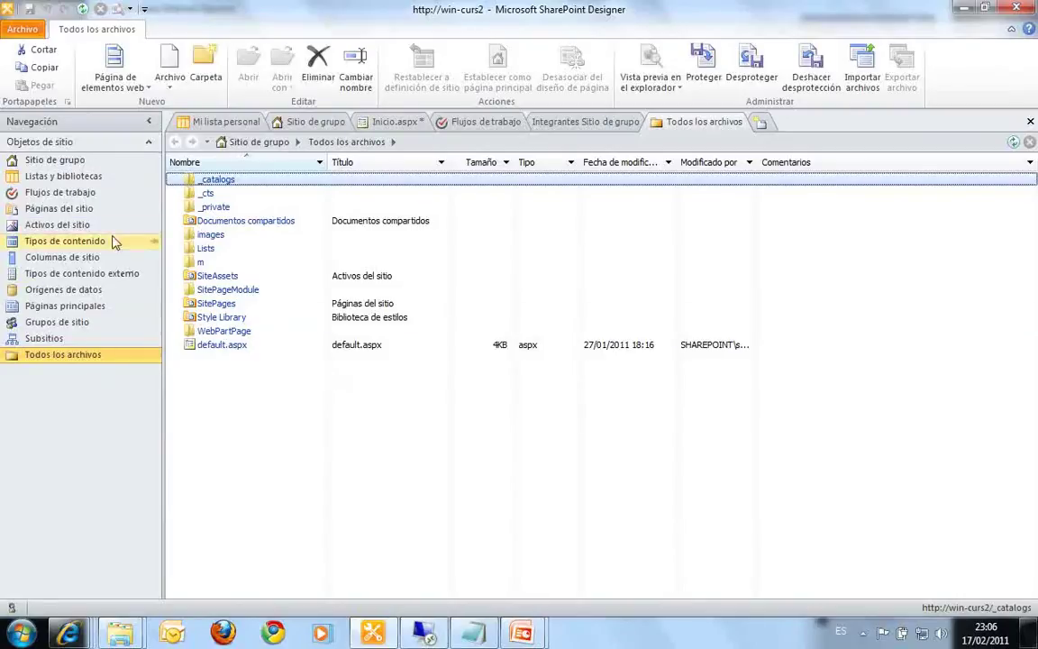
left_click(51, 158)
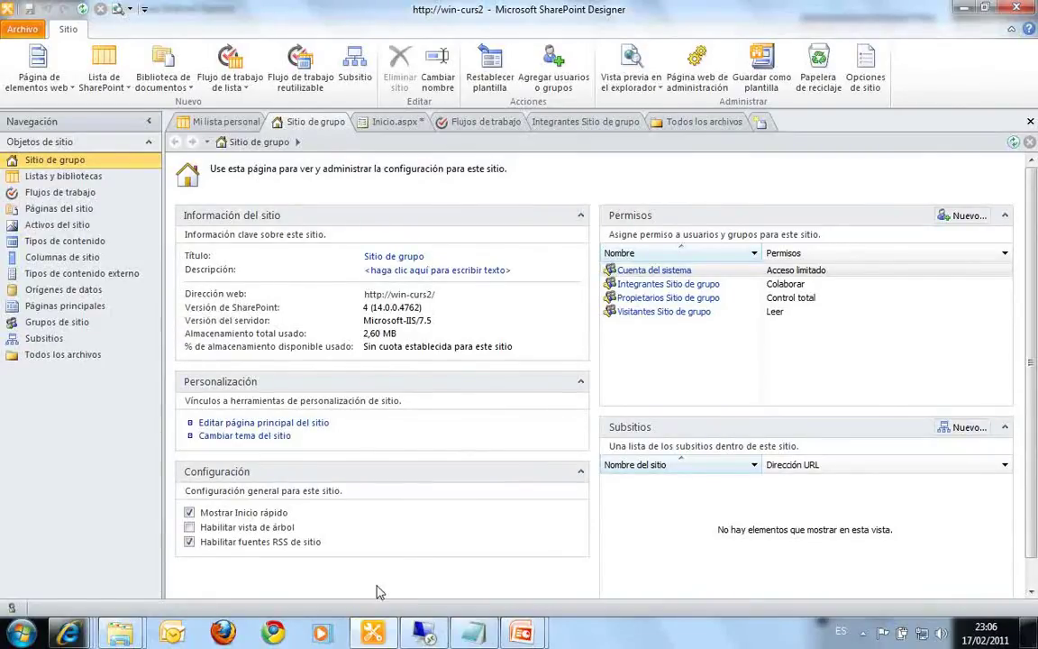
Switch to the running PowerPoint slide show and advance to the Visual Studio 2010 slide.
mouse_move(521, 634)
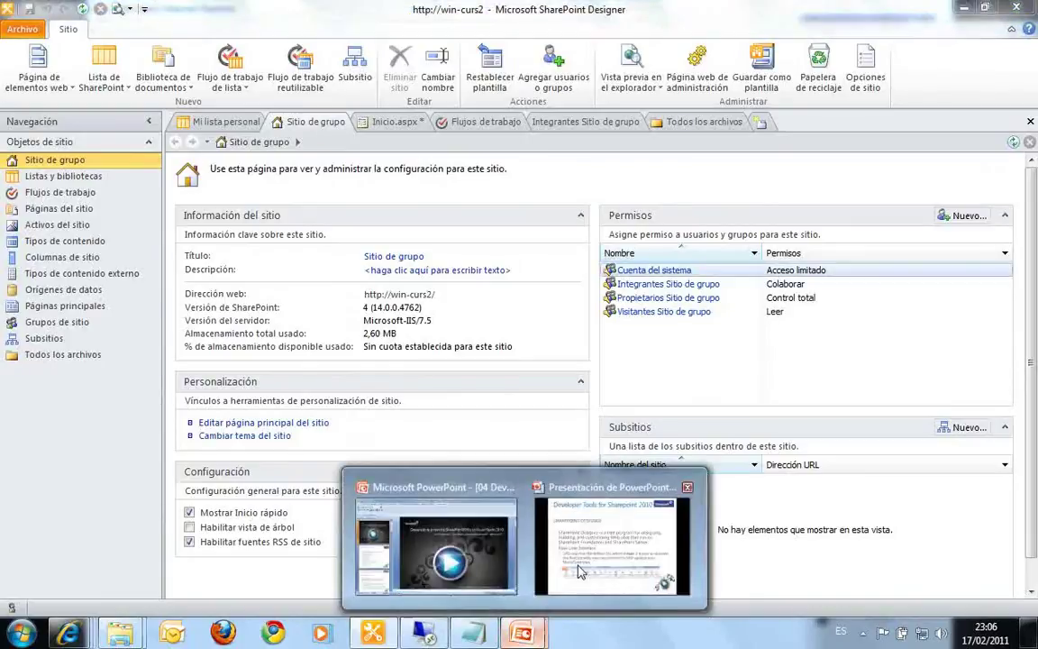
left_click(618, 537)
left_click(559, 502)
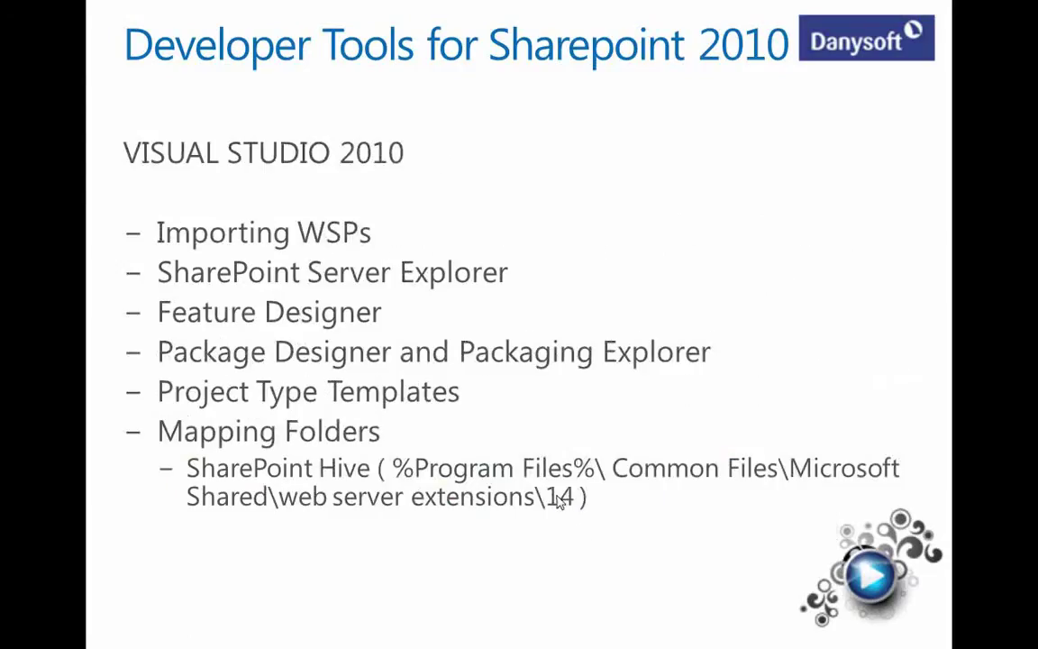